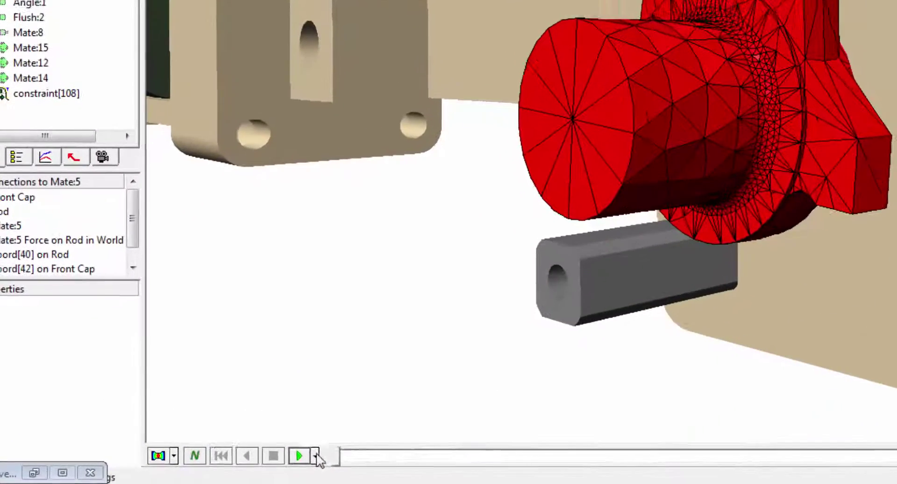
Run the clamp simulation as Motion with FEA, then scrub the timeline back to frame 90.
{"action": "left_click", "coordinate": [190, 468]}
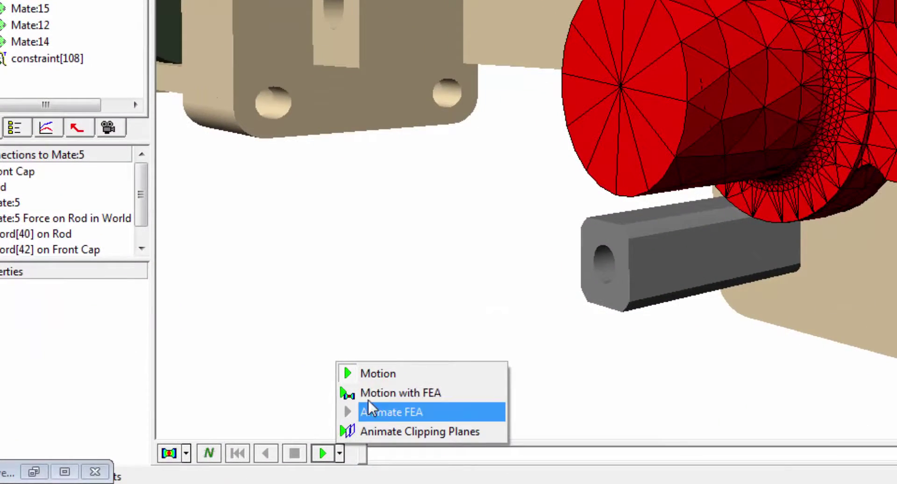
{"action": "left_click", "coordinate": [391, 395]}
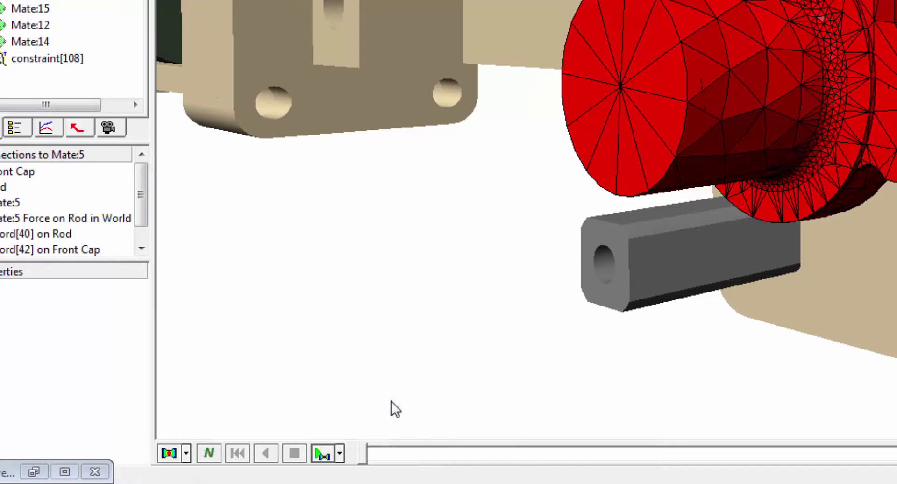
{"action": "left_click", "coordinate": [321, 454]}
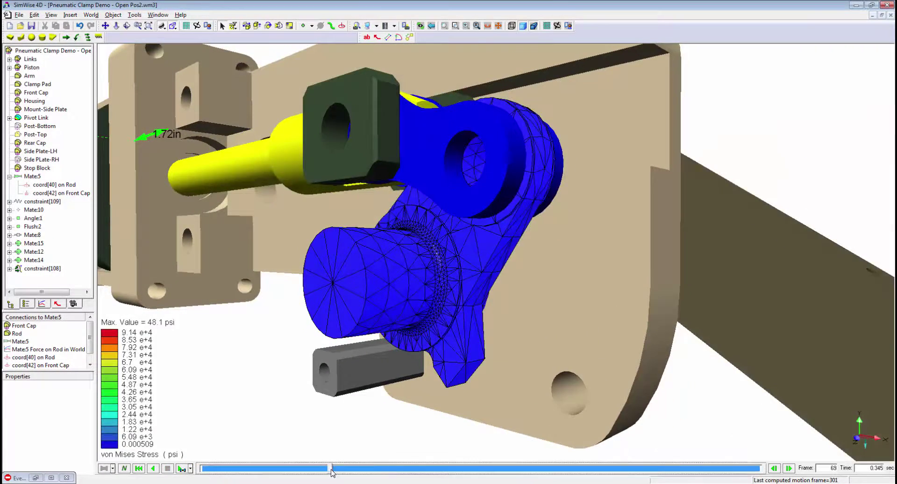
{"action": "left_click_drag", "start_coordinate": [331, 471], "coordinate": [481, 472]}
{"action": "left_click_drag", "start_coordinate": [541, 466], "coordinate": [479, 467]}
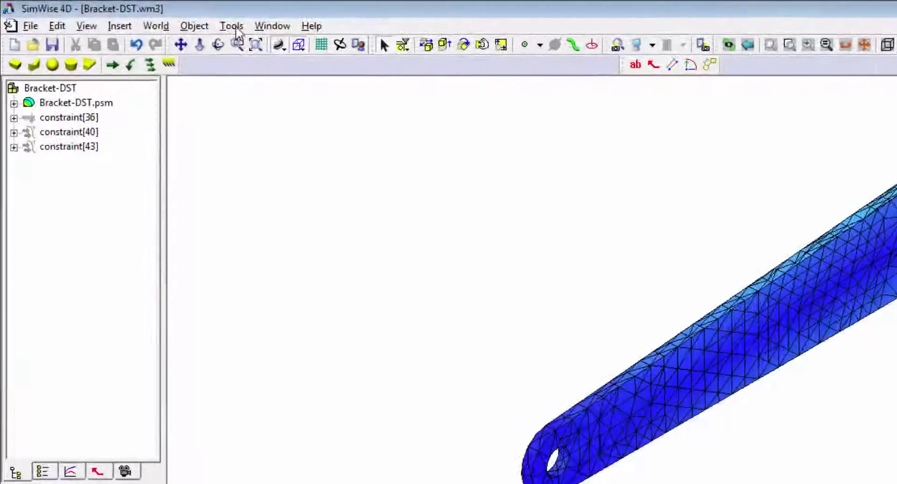
In the bracket's Optimize Model manager, set the Bracket-DST/Width design variable to 4.25.
{"action": "left_click", "coordinate": [233, 27]}
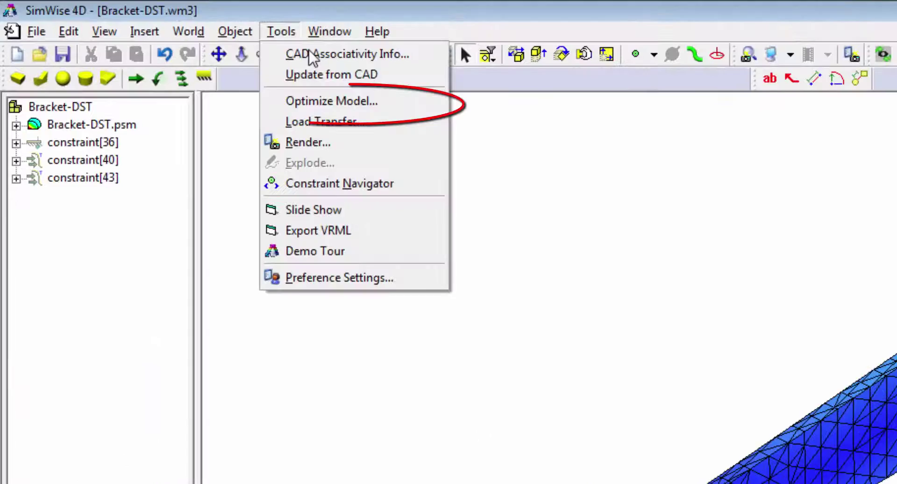
{"action": "left_click", "coordinate": [316, 85]}
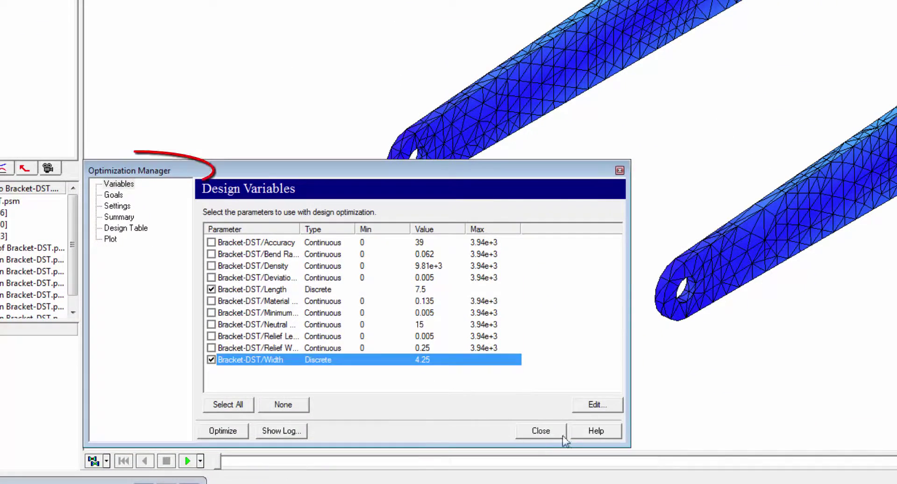
{"action": "left_click", "coordinate": [596, 406]}
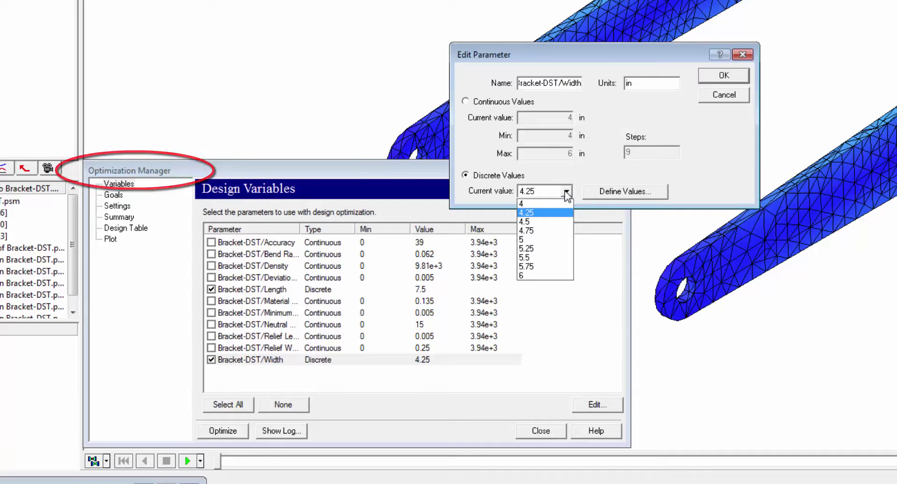
{"action": "left_click", "coordinate": [723, 76]}
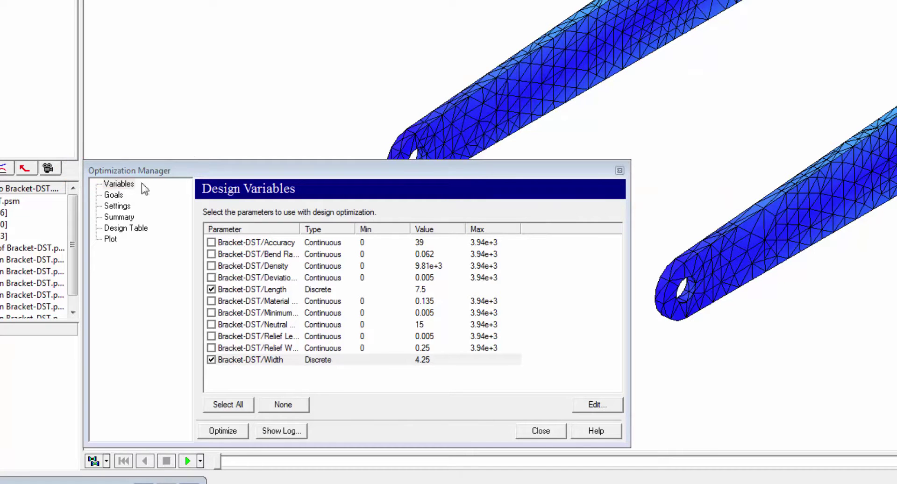
Review the optimization goals, Bracket-DST.psm mass properties, study settings and the design results table.
{"action": "left_click", "coordinate": [113, 195]}
{"action": "left_click", "coordinate": [233, 259]}
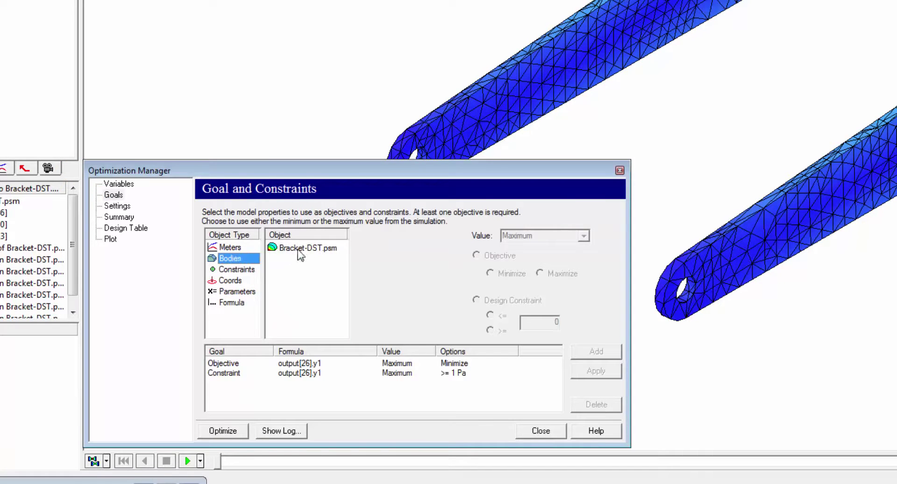
{"action": "left_click", "coordinate": [303, 249]}
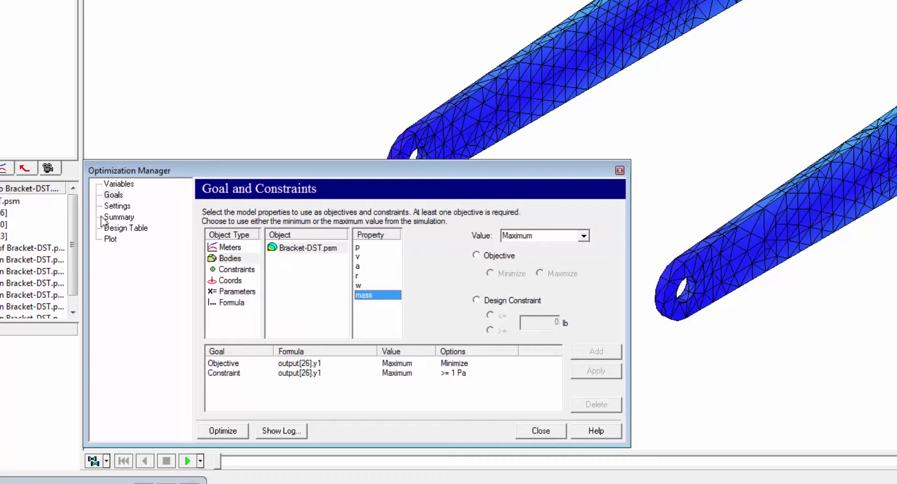
{"action": "left_click", "coordinate": [118, 210]}
{"action": "left_click", "coordinate": [121, 228]}
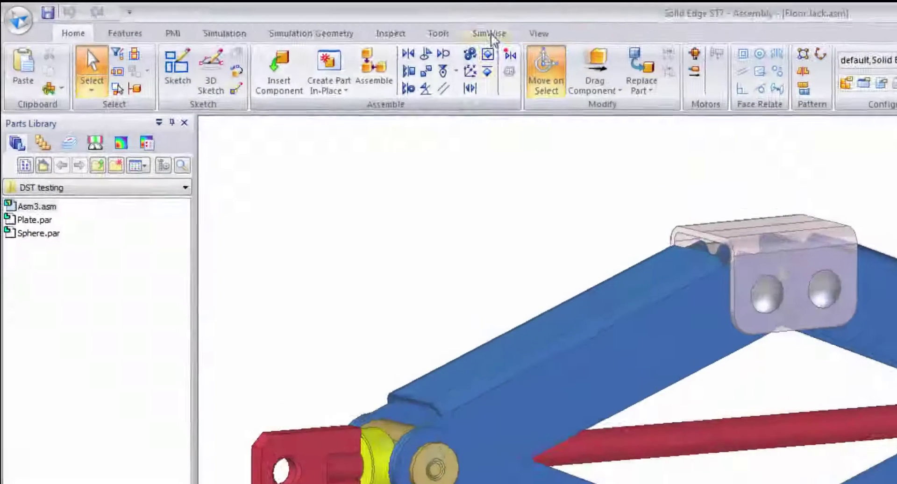
Export the floor jack with variables, dimensions and constraints to SimWise and answer its import prompts.
{"action": "left_click", "coordinate": [489, 34]}
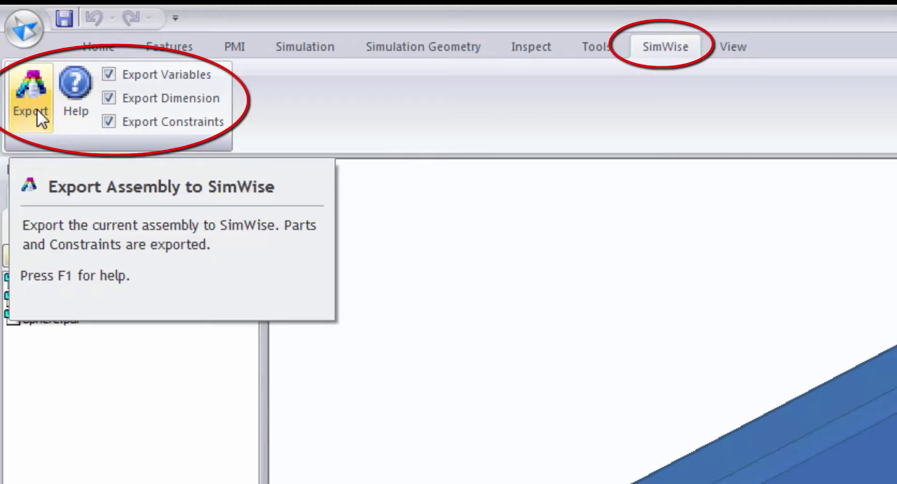
{"action": "left_click", "coordinate": [38, 110]}
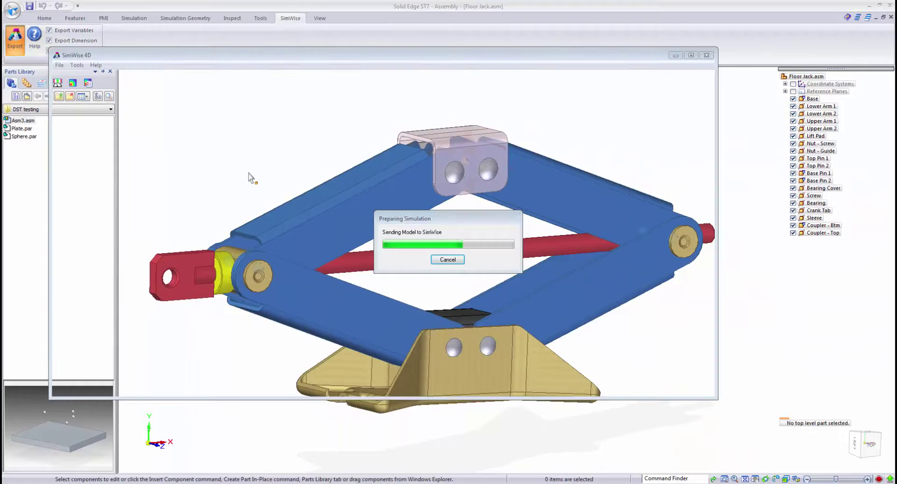
{"action": "left_click", "coordinate": [384, 309]}
{"action": "left_click", "coordinate": [444, 273]}
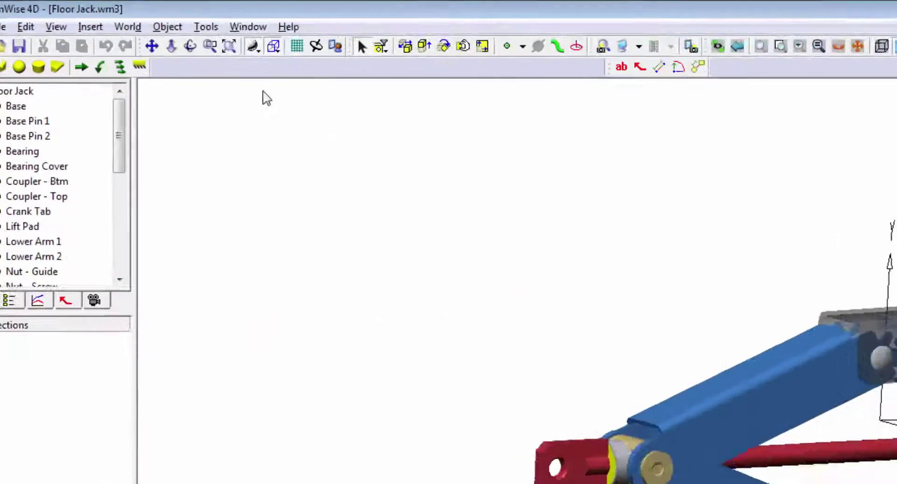
Point out Update from CAD in the Tools menu, then select constraint[82] in the model tree.
{"action": "left_click", "coordinate": [135, 15]}
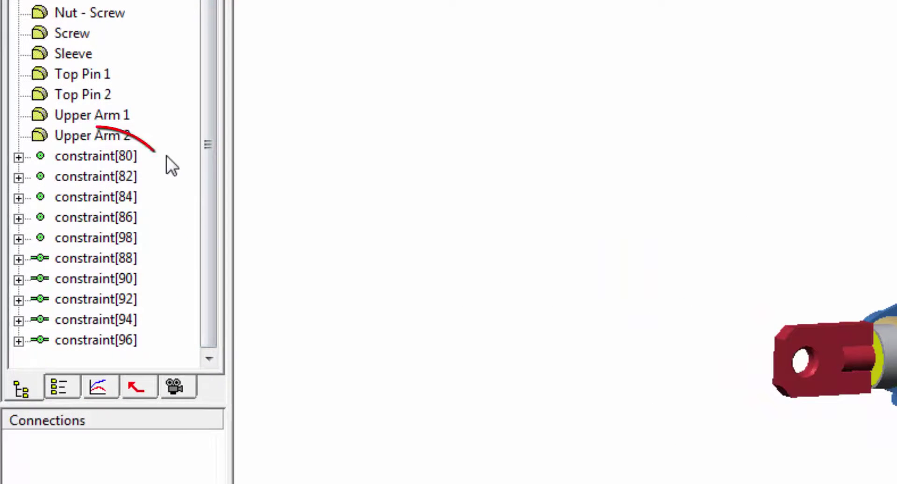
{"action": "left_click", "coordinate": [54, 184]}
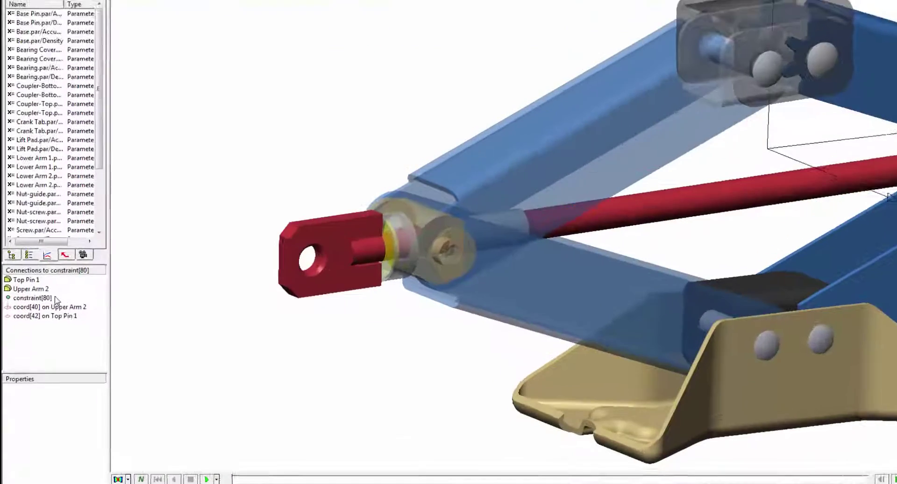
Check constraint[80]'s Constraint tab shows a revolute joint, then list the addable constraint types.
{"action": "right_click", "coordinate": [51, 298]}
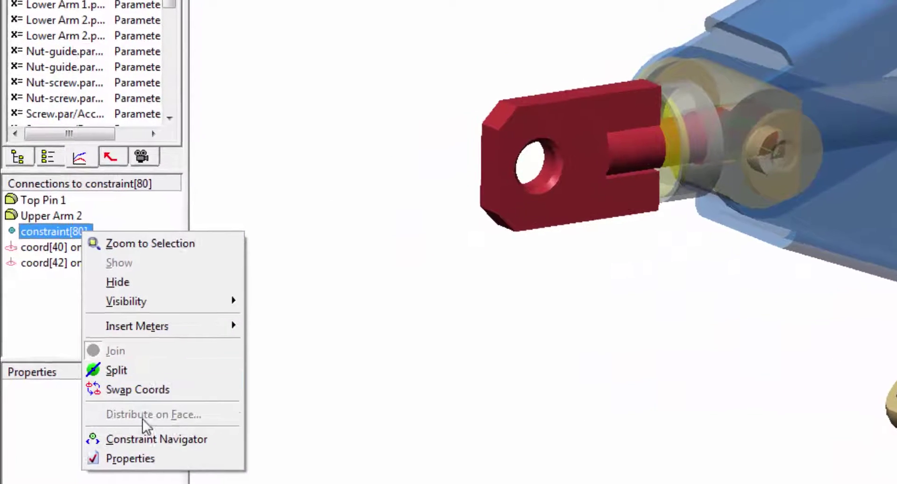
{"action": "left_click", "coordinate": [147, 458]}
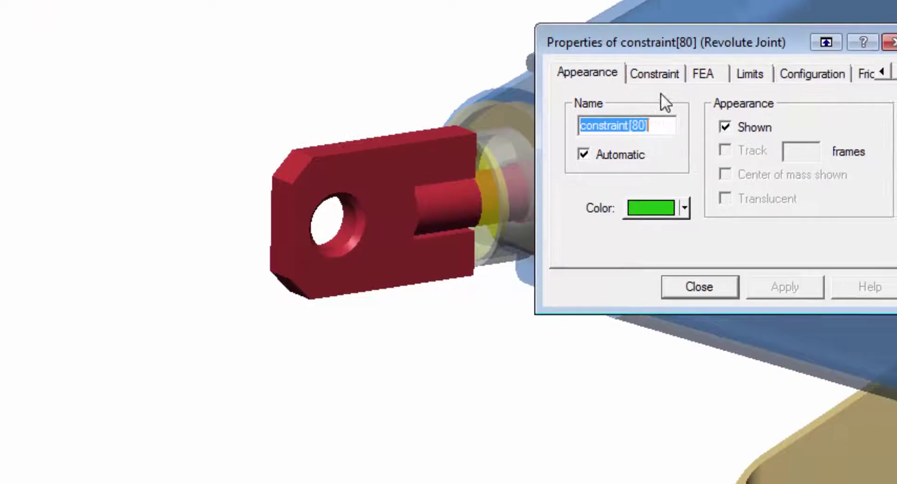
{"action": "left_click", "coordinate": [656, 75]}
{"action": "left_click_drag", "start_coordinate": [452, 217], "coordinate": [443, 265]}
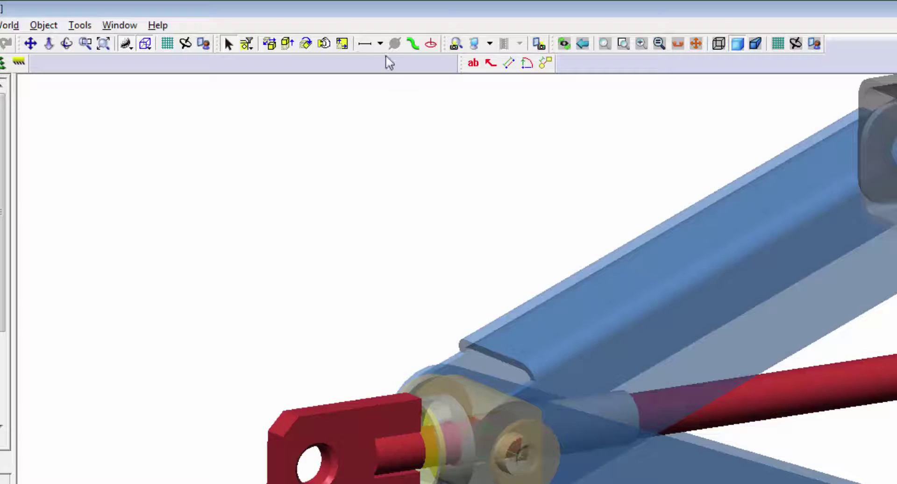
{"action": "left_click", "coordinate": [380, 44]}
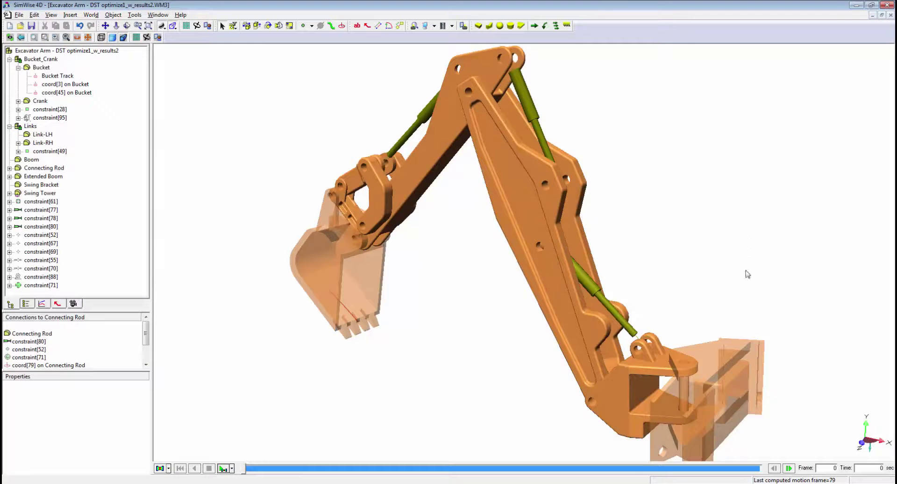
Open the Constraint Navigator on the Swing Tower and step through Boom, Extended Boom and Bucket.
{"action": "left_click", "coordinate": [719, 349]}
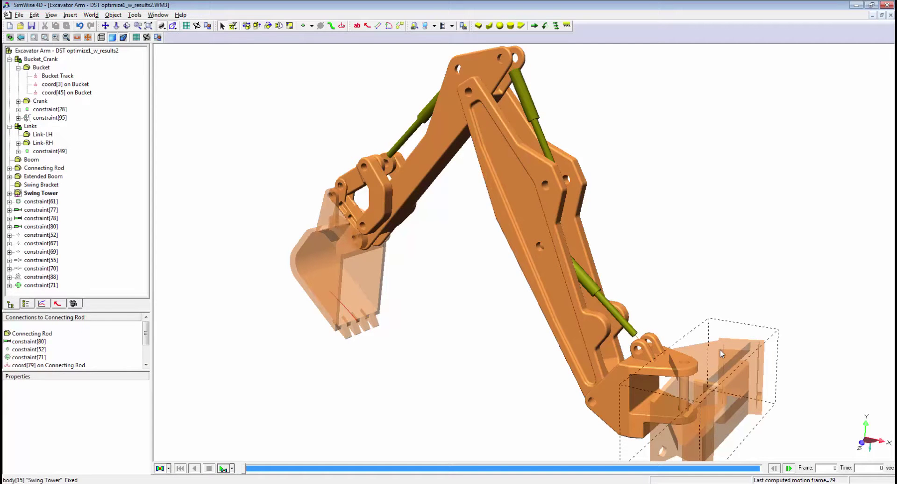
{"action": "right_click", "coordinate": [720, 349]}
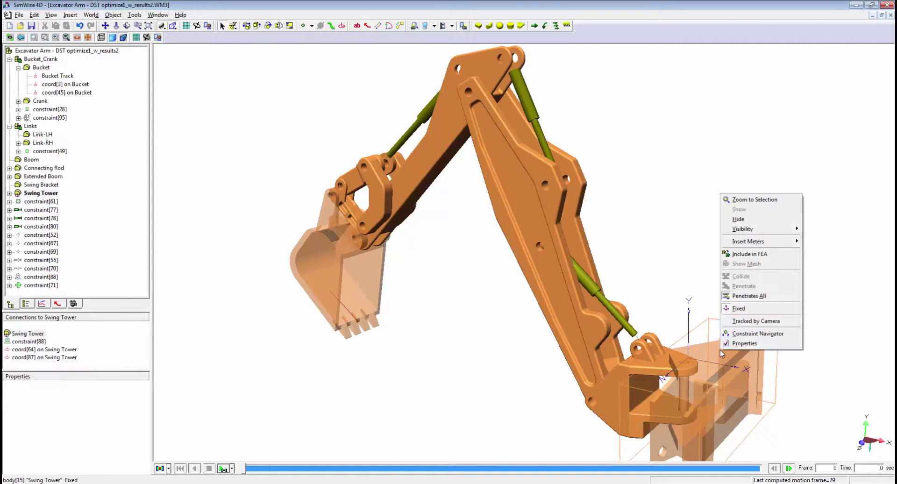
{"action": "left_click", "coordinate": [744, 334]}
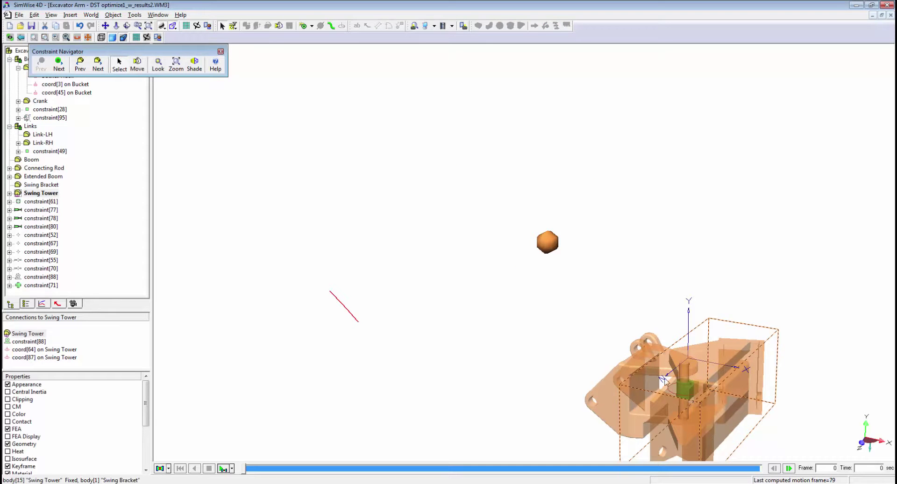
{"action": "left_click", "coordinate": [609, 389]}
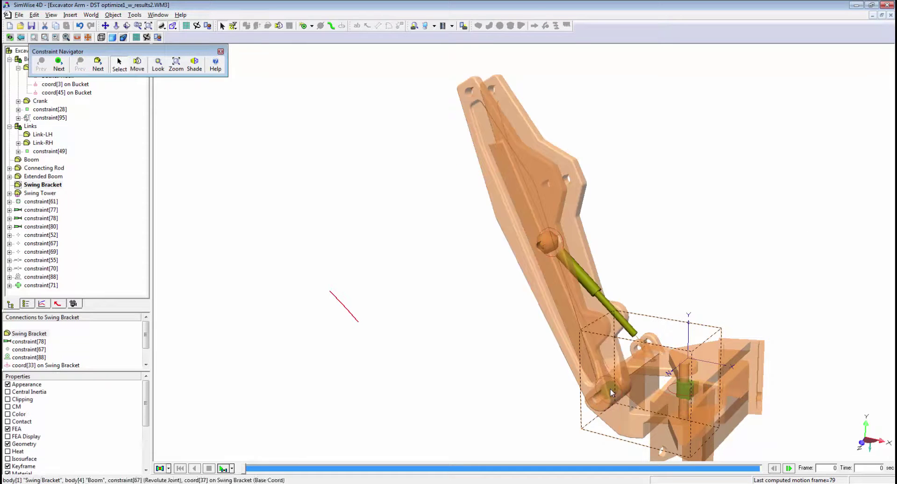
{"action": "left_click", "coordinate": [564, 315]}
{"action": "left_click", "coordinate": [539, 251]}
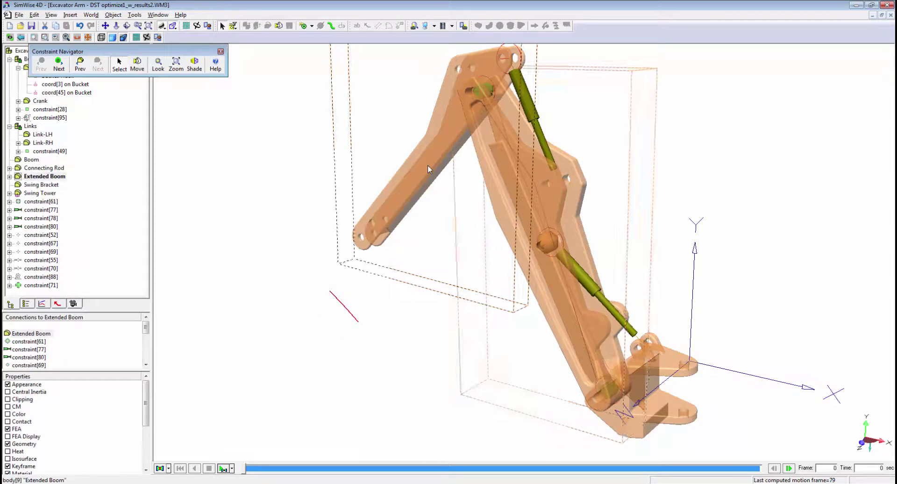
{"action": "left_click", "coordinate": [320, 262]}
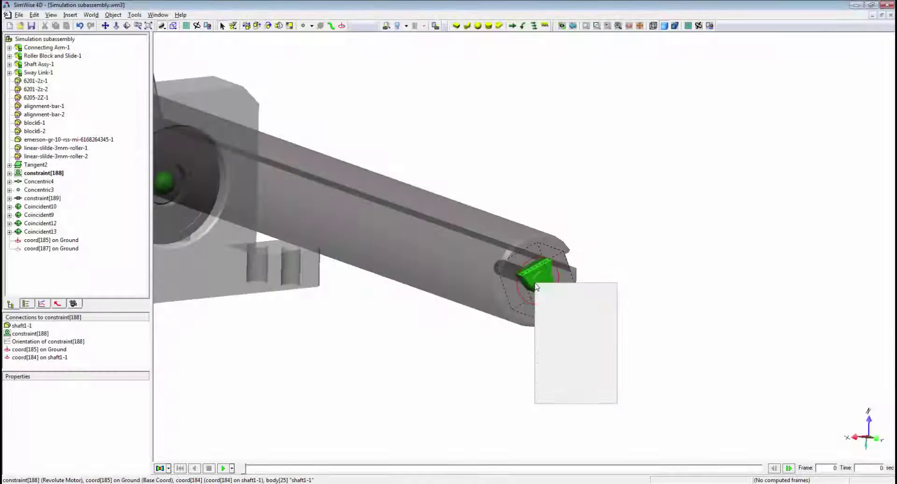
Enter 40*time as the motor's angular velocity formula after browsing the built-in functions.
{"action": "left_click", "coordinate": [559, 397]}
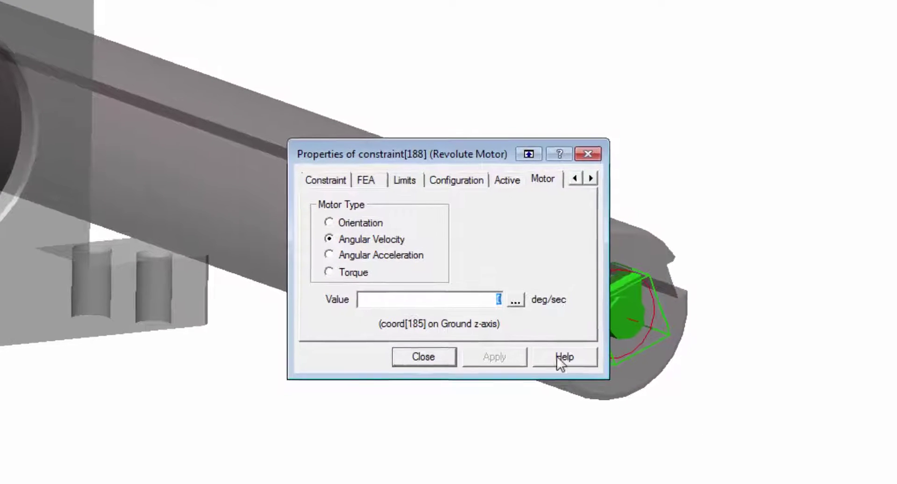
{"action": "left_click", "coordinate": [509, 294]}
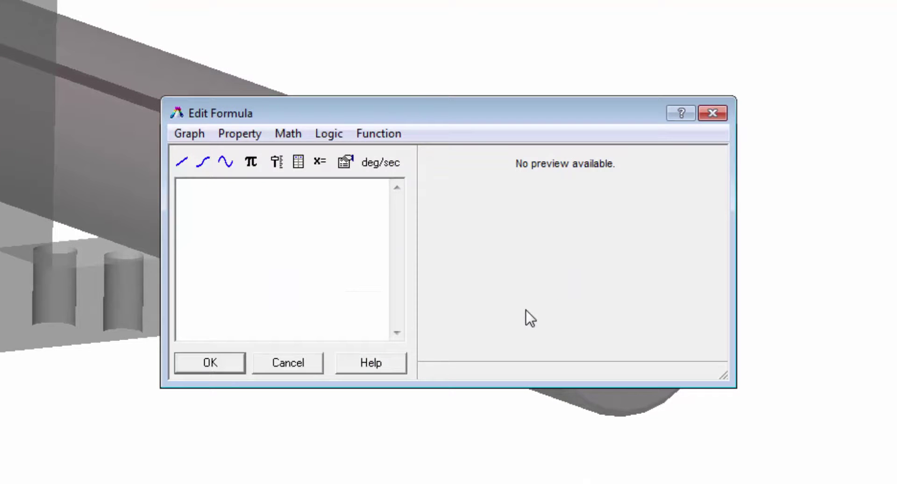
{"action": "left_click", "coordinate": [379, 134]}
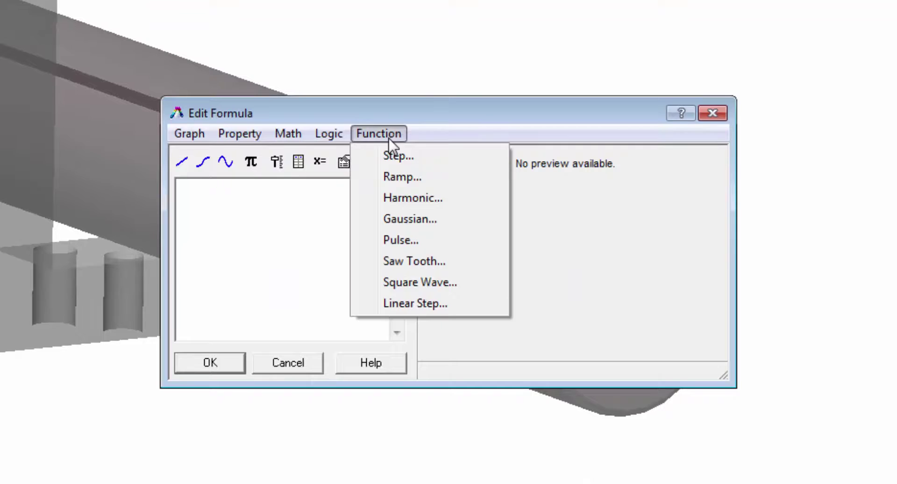
{"action": "mouse_move", "coordinate": [340, 139]}
{"action": "mouse_move", "coordinate": [299, 135]}
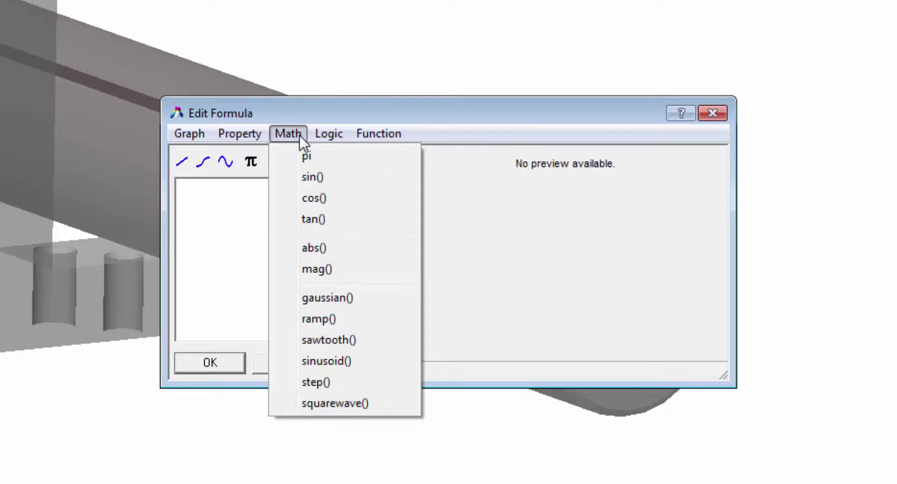
{"action": "mouse_move", "coordinate": [256, 134]}
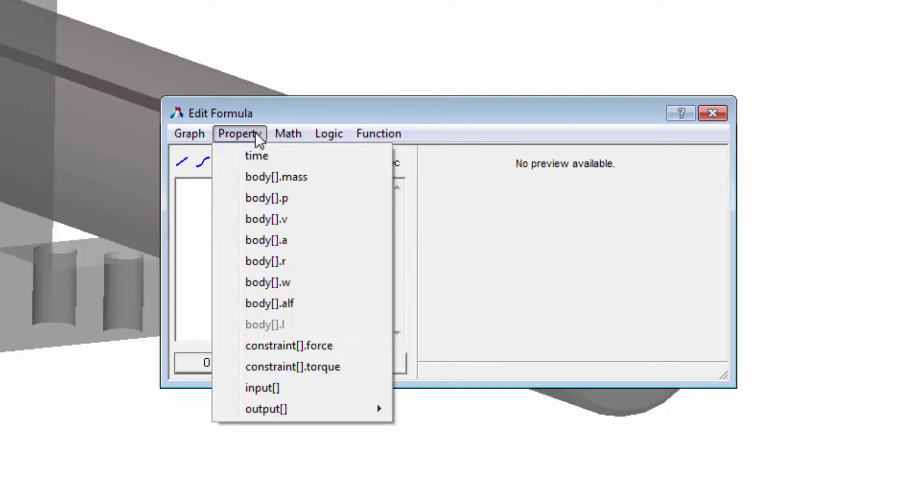
{"action": "left_click", "coordinate": [199, 193]}
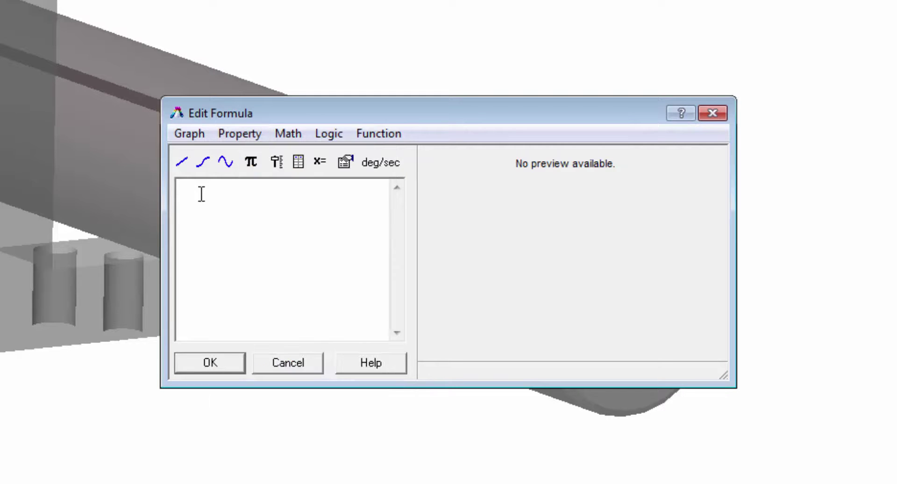
{"action": "type", "text": "40*time"}
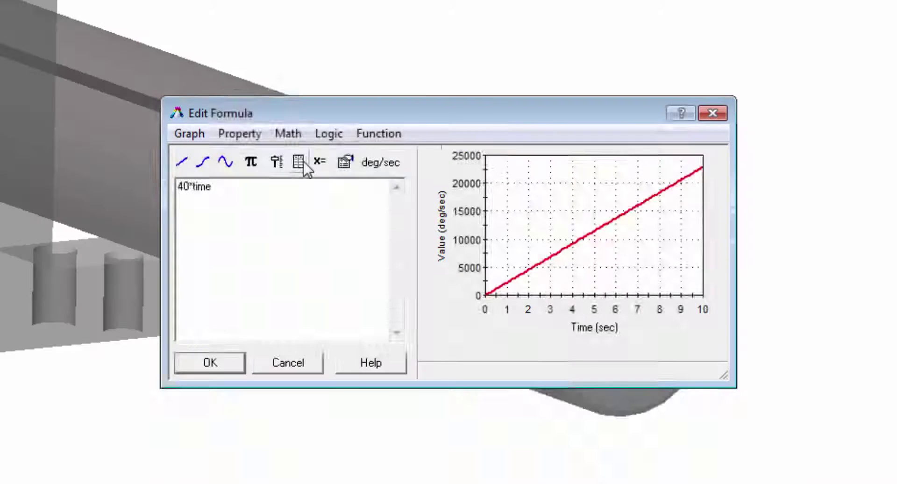
Import Motor Input.txt as table input[193] and insert it into the motor speed formula.
{"action": "left_click", "coordinate": [300, 162]}
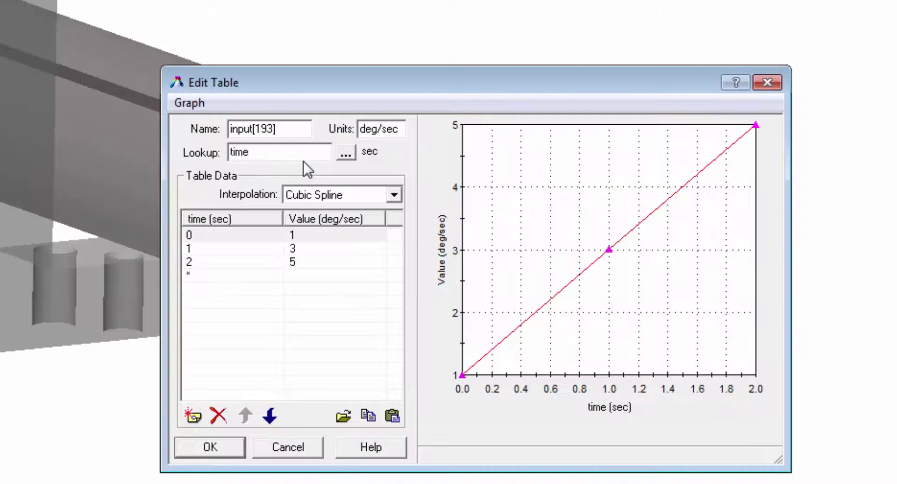
{"action": "left_click", "coordinate": [342, 415]}
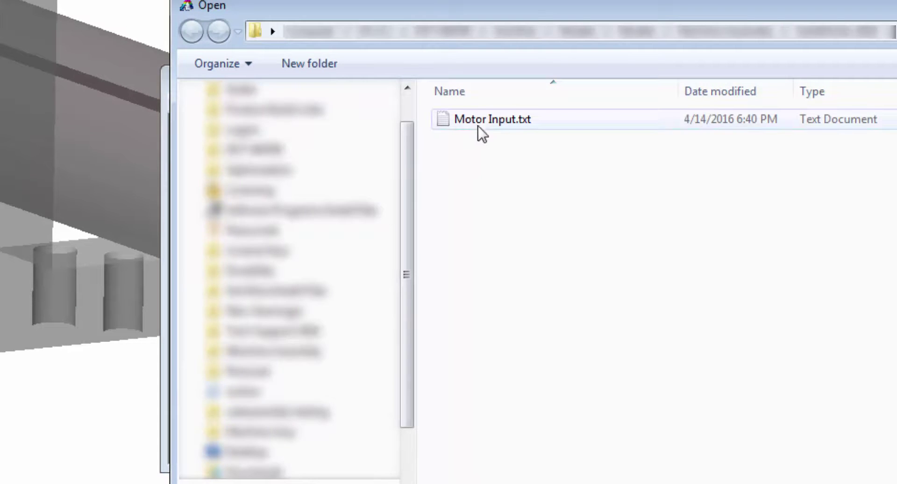
{"action": "double_click", "coordinate": [481, 122]}
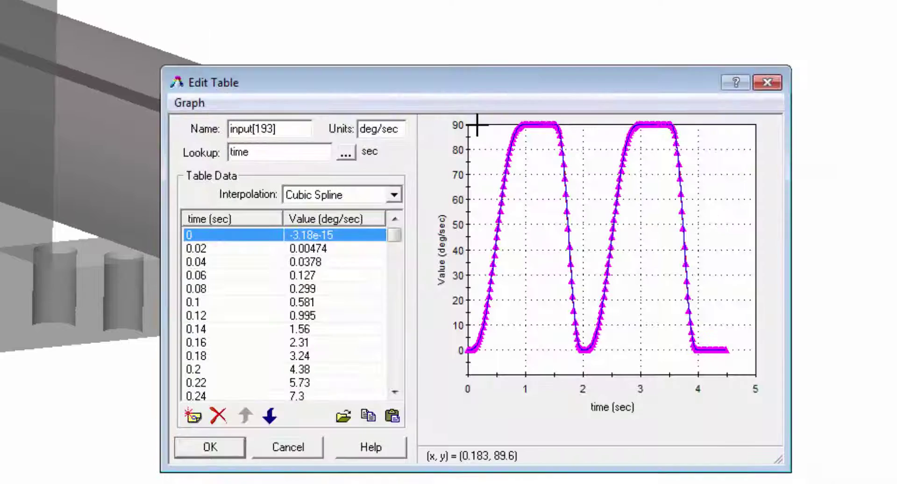
{"action": "left_click", "coordinate": [212, 448]}
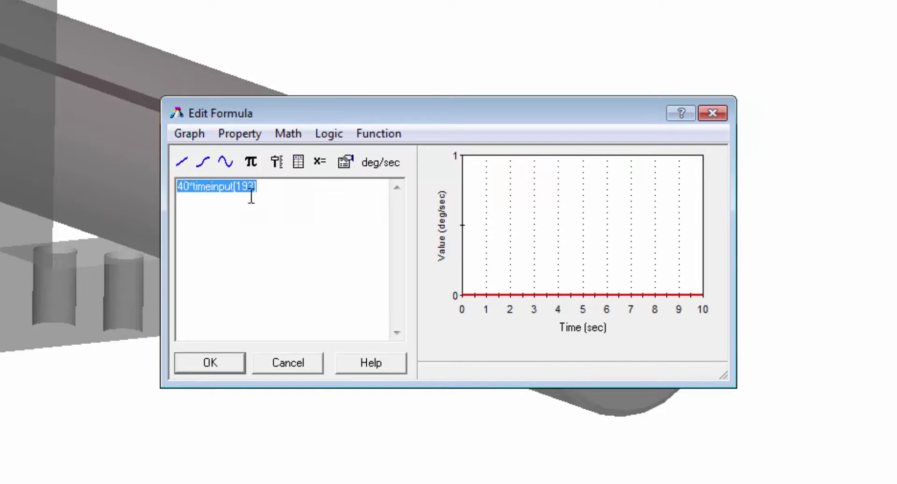
Replace the motor formula with slider input[194] (0 to 5.73e+3 deg/sec) and close Properties.
{"action": "key", "text": "Delete"}
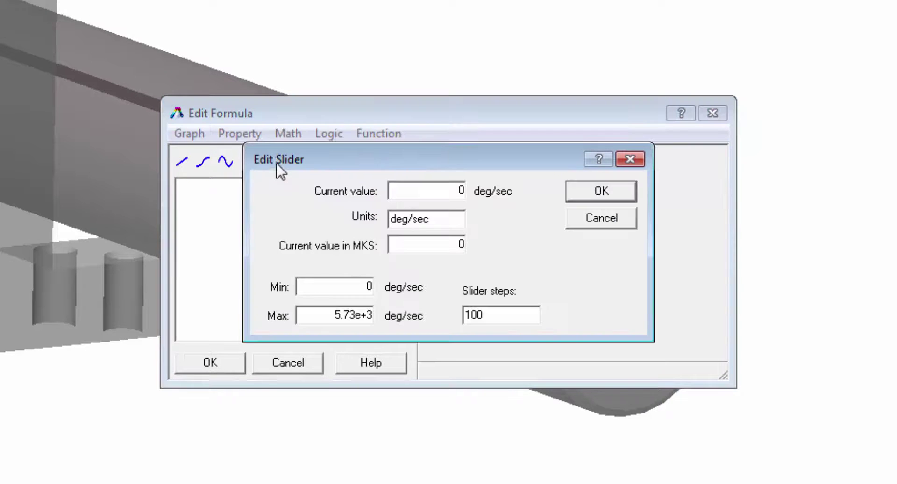
{"action": "left_click", "coordinate": [601, 191]}
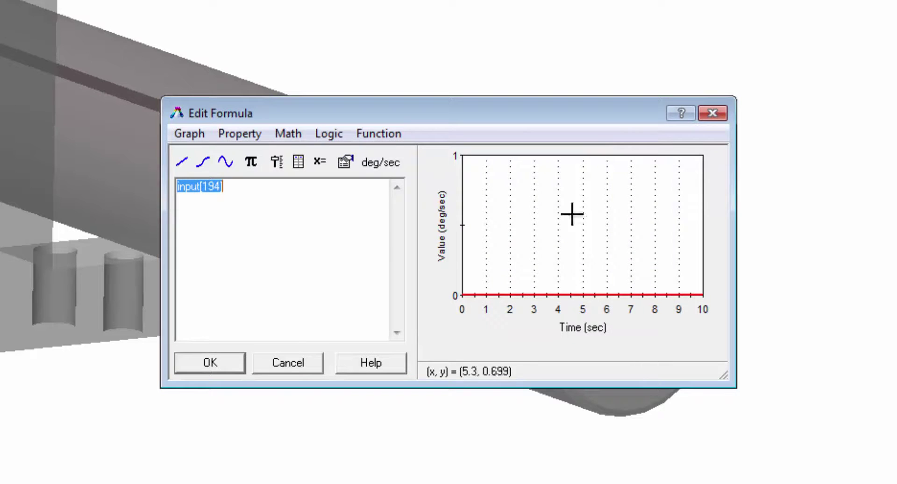
{"action": "left_click", "coordinate": [231, 367]}
{"action": "left_click_drag", "start_coordinate": [382, 231], "coordinate": [420, 20]}
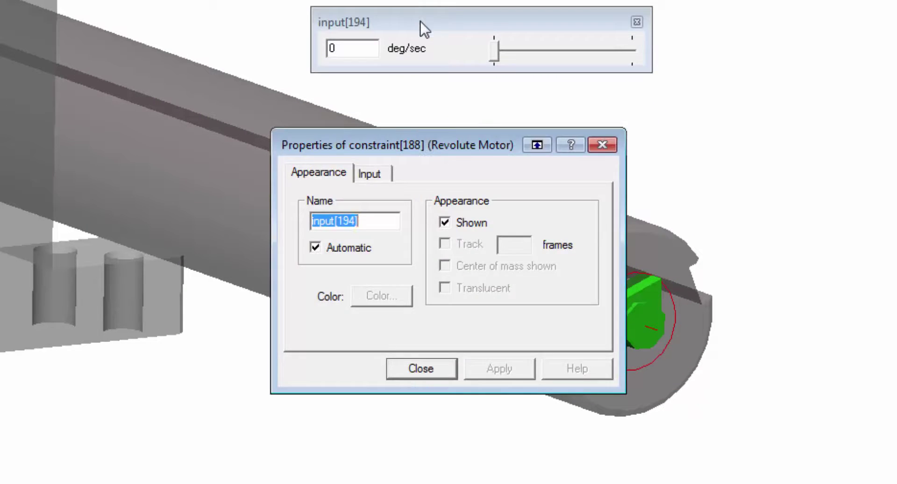
{"action": "left_click", "coordinate": [419, 20]}
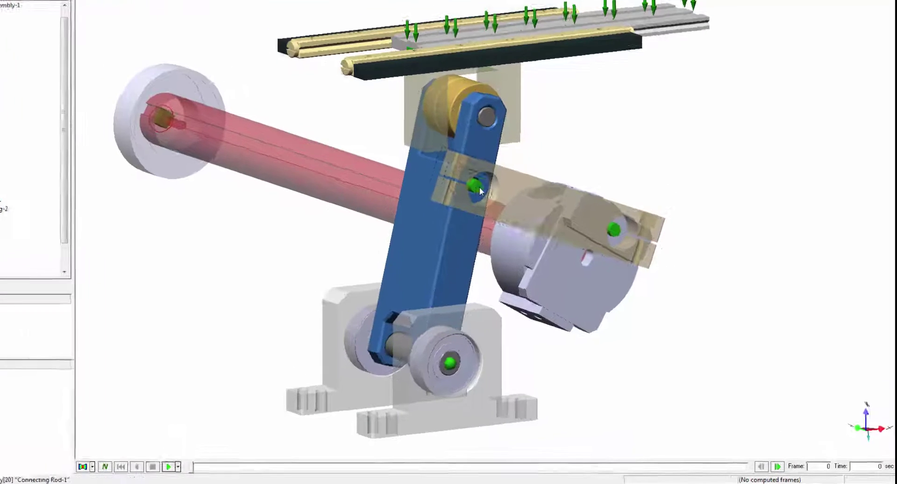
Insert a Constraint Force meter for Concentric1 on Connecting Rod-1 measured in World coordinates.
{"action": "right_click", "coordinate": [516, 216]}
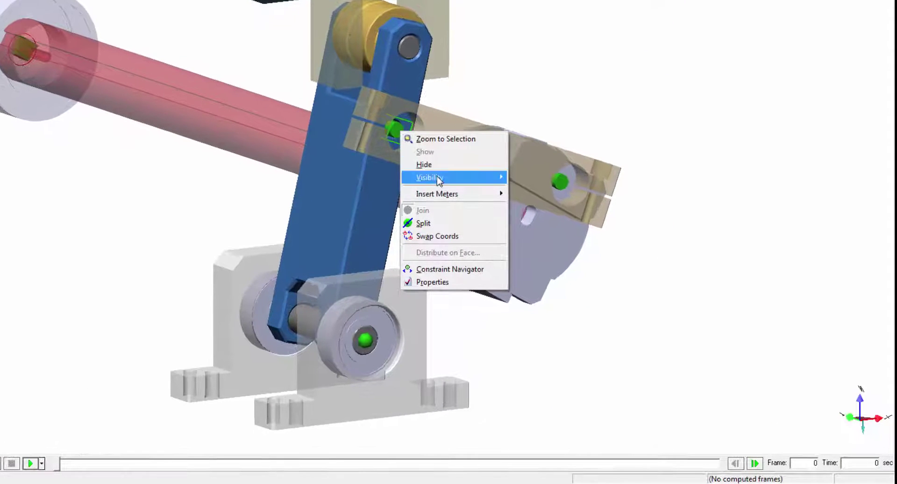
{"action": "mouse_move", "coordinate": [467, 195]}
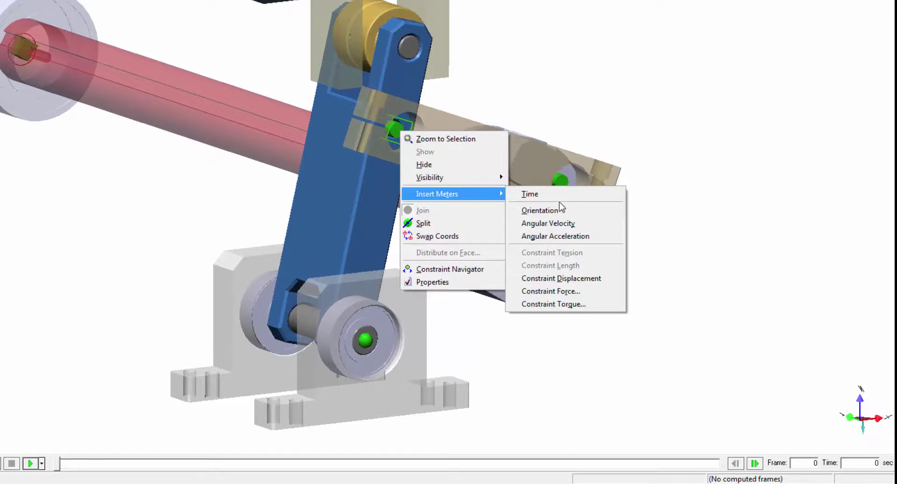
{"action": "left_click", "coordinate": [578, 291]}
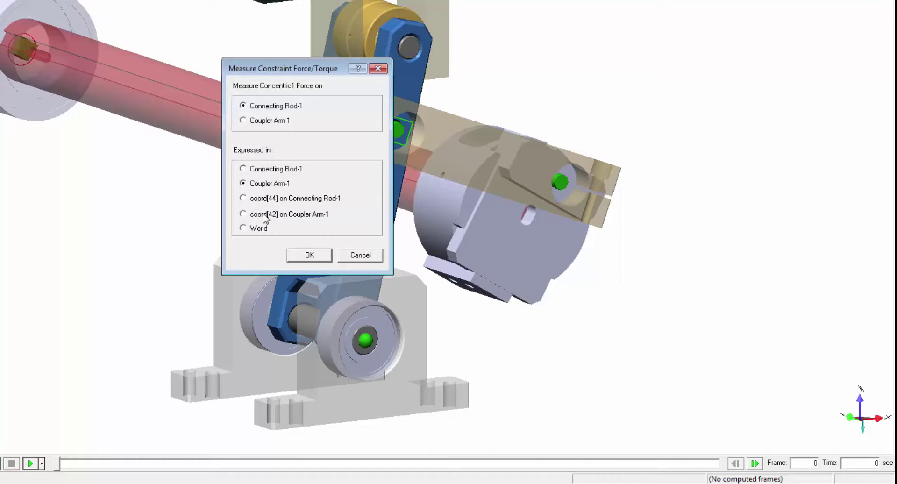
{"action": "left_click", "coordinate": [306, 256]}
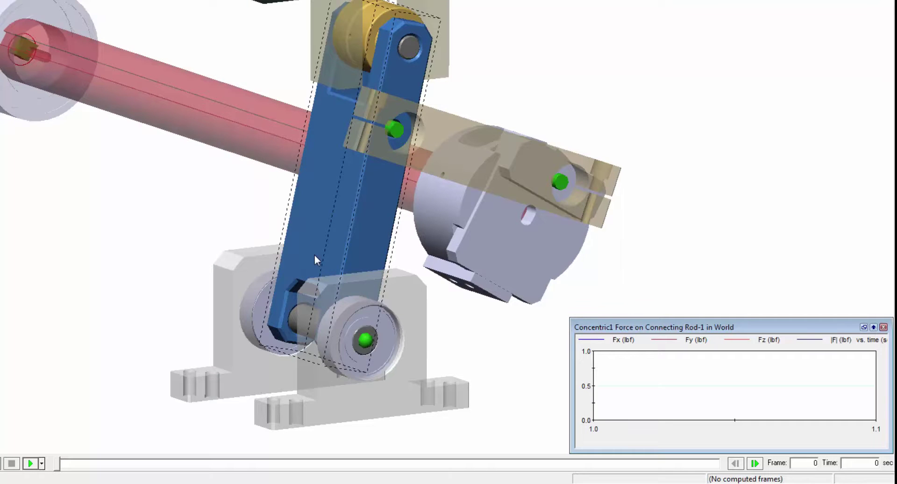
Switch the Concentric5 force meter to digital values and export the support bracket's simulation report.
{"action": "right_click", "coordinate": [566, 191]}
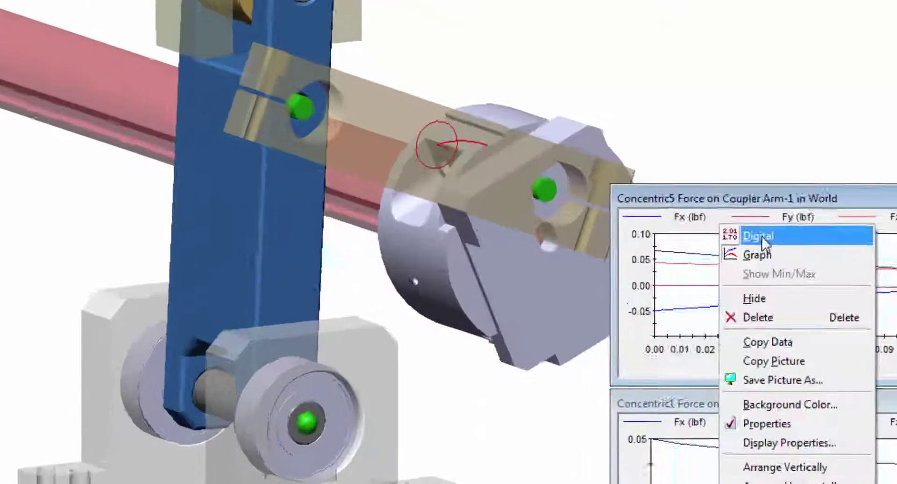
{"action": "left_click", "coordinate": [671, 213]}
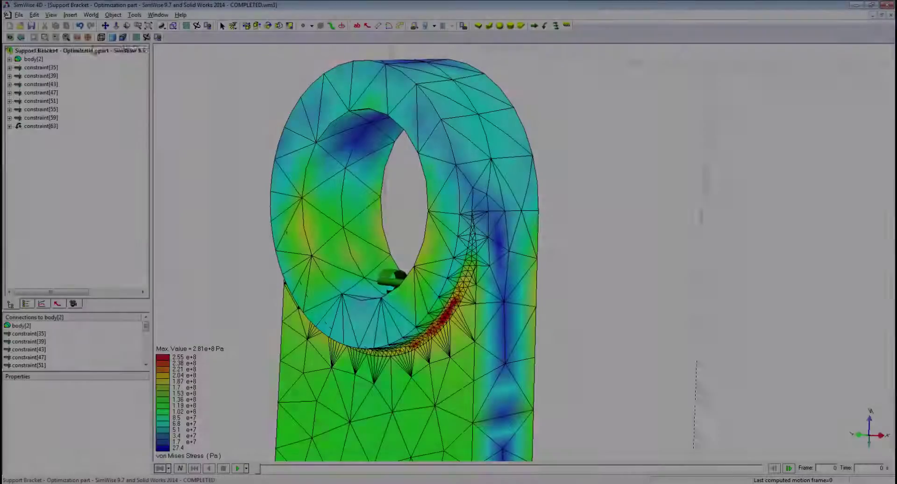
{"action": "left_click", "coordinate": [21, 15]}
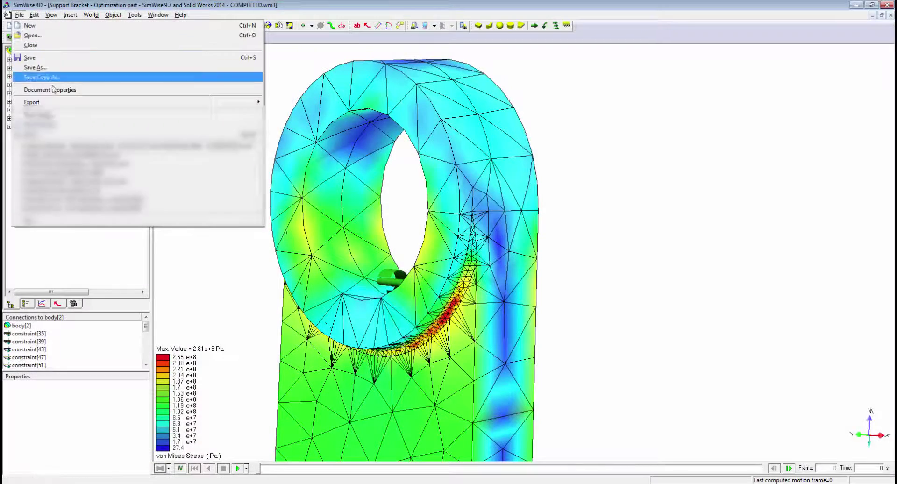
{"action": "mouse_move", "coordinate": [93, 102]}
{"action": "left_click", "coordinate": [291, 112]}
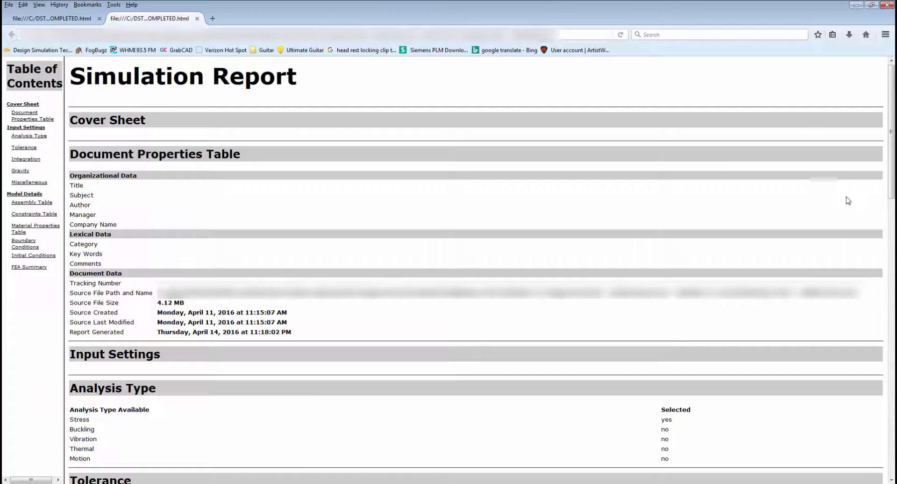
Scroll to the FEA Summary: 17782 nodes, 9747 elements, maximum von Mises stress 2.81e+8 Pa.
{"action": "left_click_drag", "start_coordinate": [893, 184], "coordinate": [893, 437]}
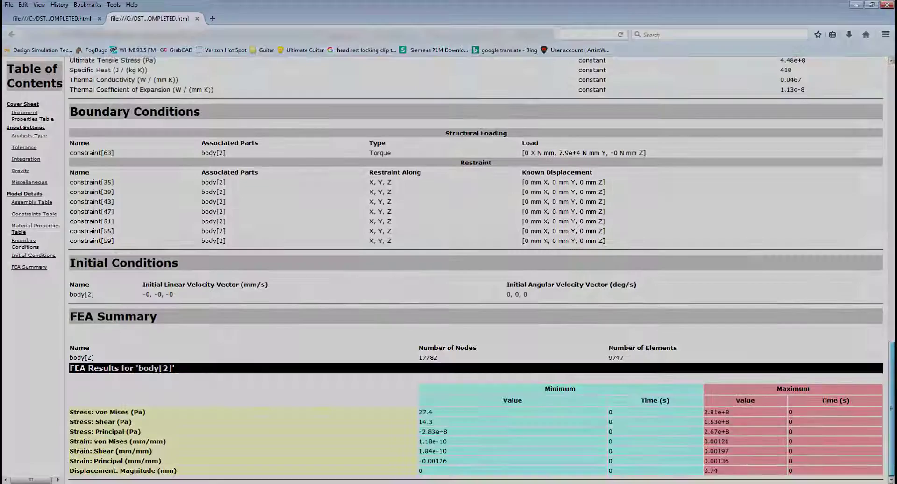